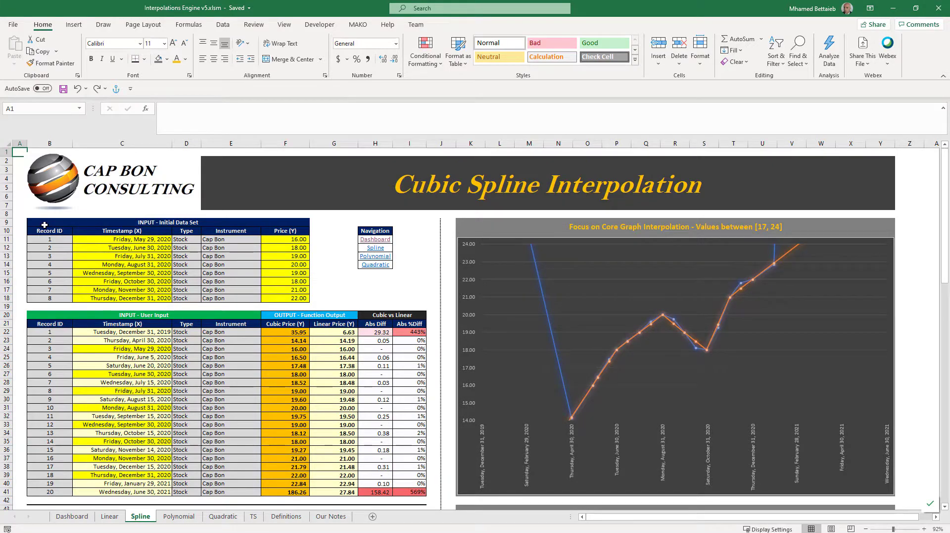
Highlight the Initial Data Set, then the full User Input and output table.
left_click_drag(44, 224, 66, 297)
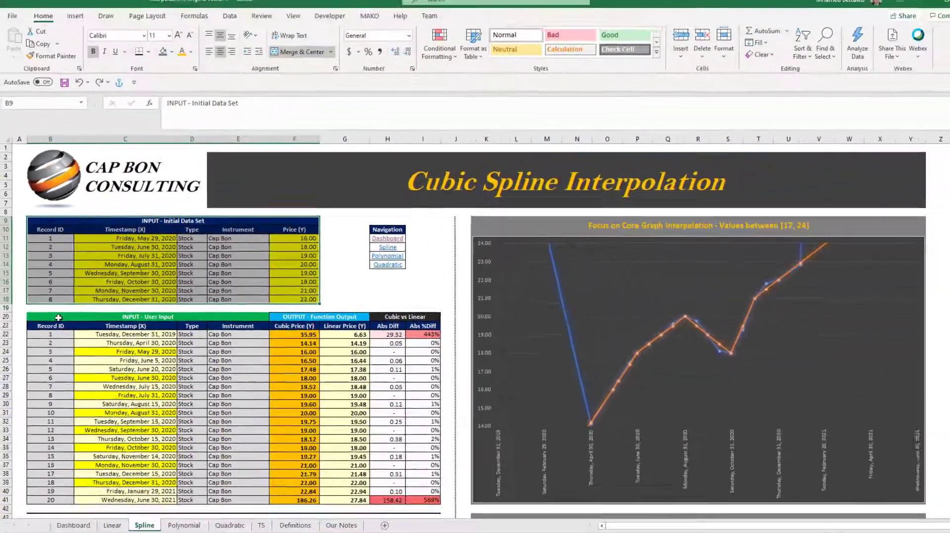
left_click_drag(166, 361, 372, 530)
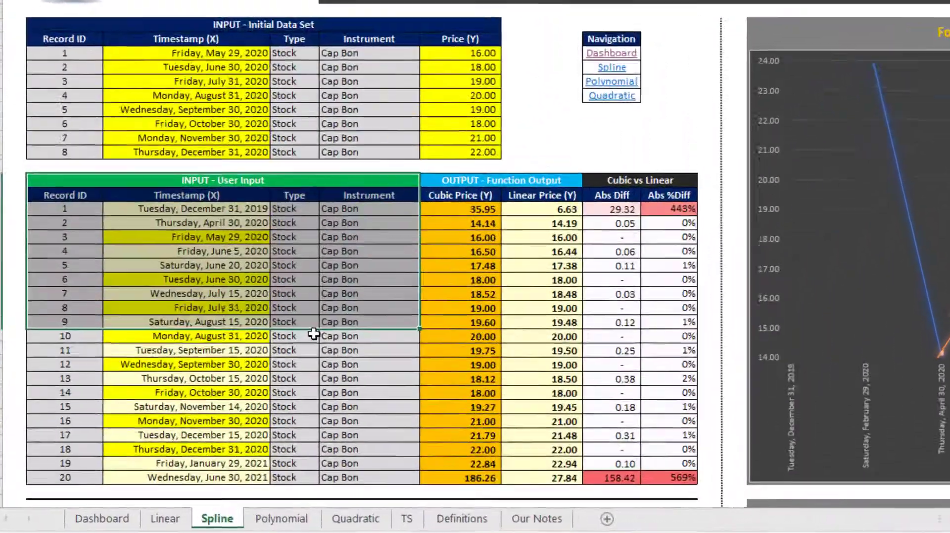
left_click_drag(314, 334, 625, 473)
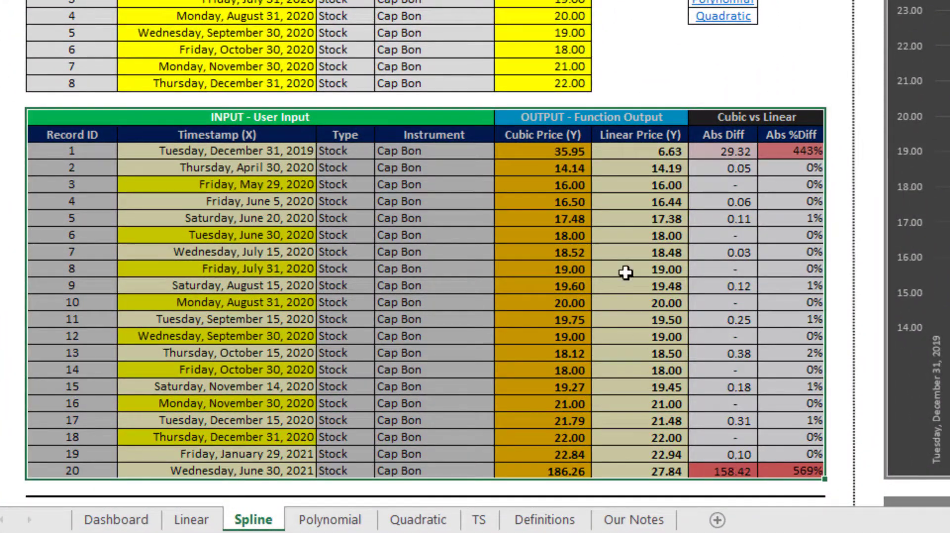
Select the Cubic and Linear Price columns, then show the formula behind cubic price 14.14.
left_click_drag(543, 140, 564, 474)
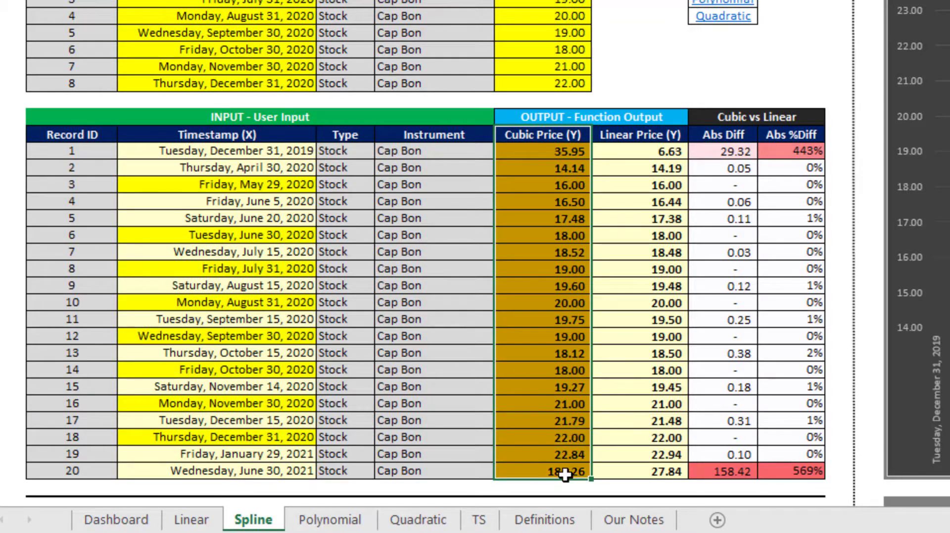
left_click_drag(642, 131, 640, 464)
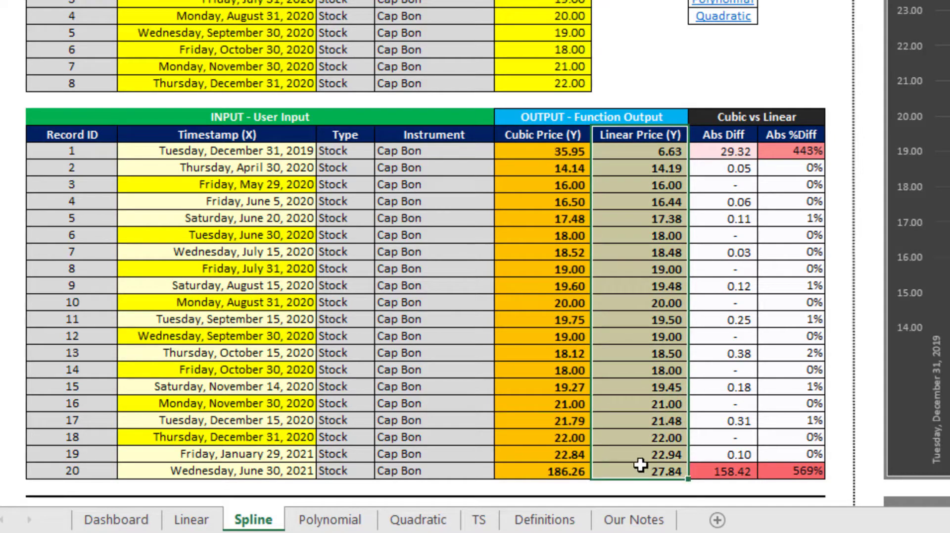
left_click(548, 164)
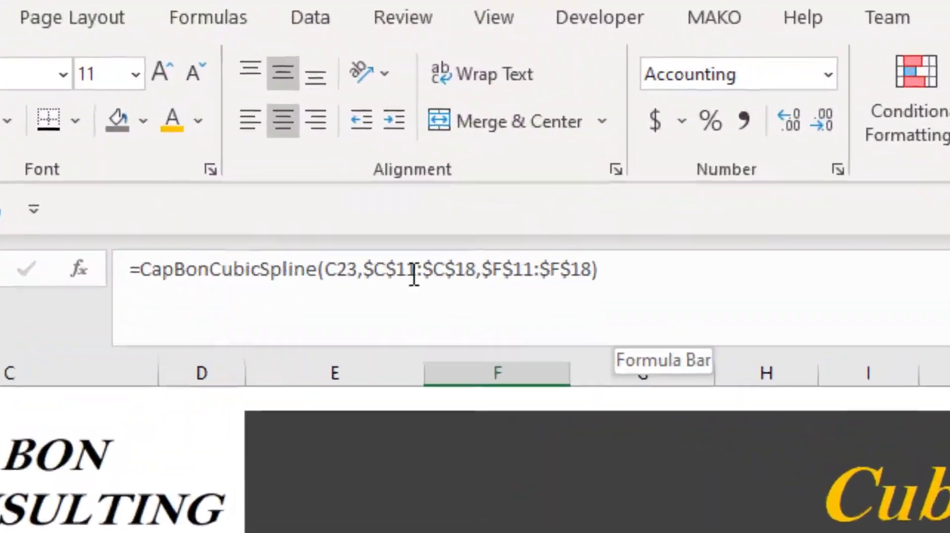
Inspect the CapBonCubicSpline references, then the neighbouring Linear Price cell's CapBonLinIntExt formula, leaving both unchanged.
left_click(628, 270)
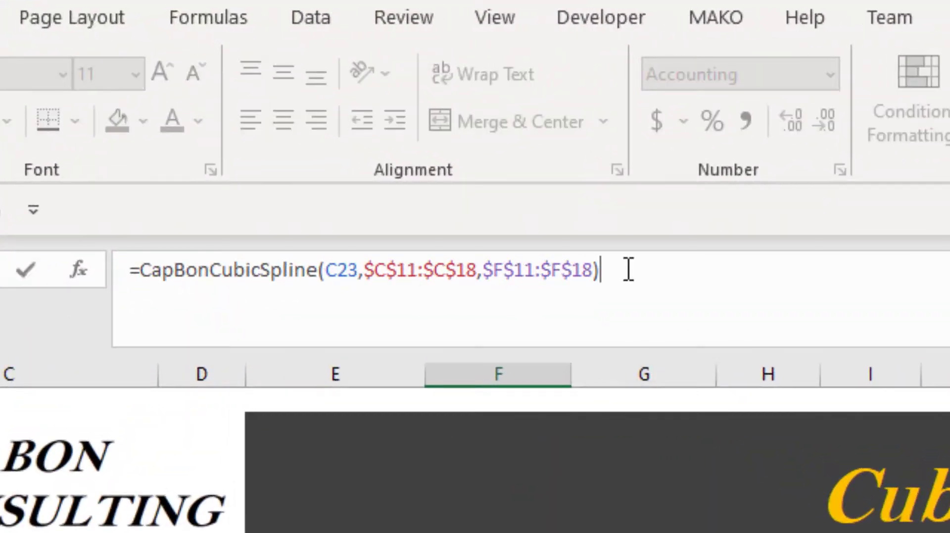
key("Return")
key("Up")
key("Right")
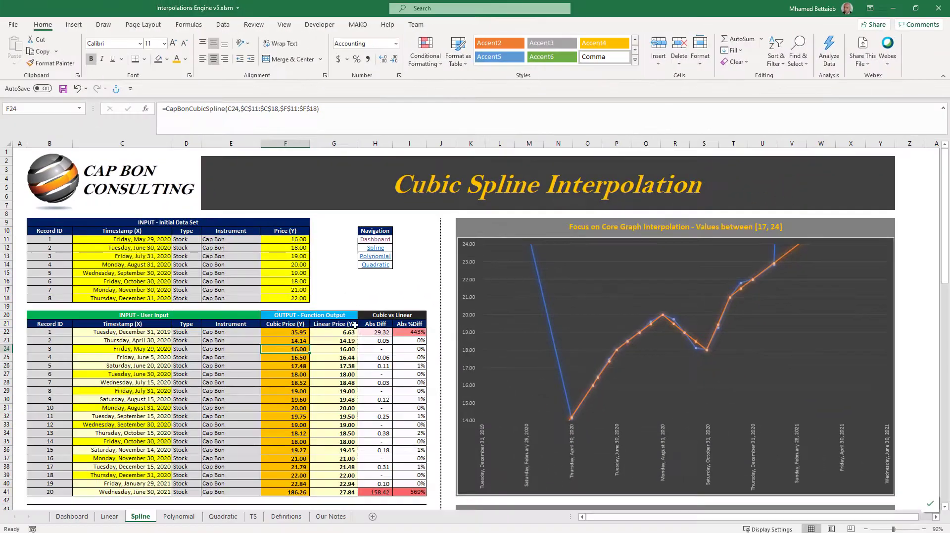
left_click(389, 126)
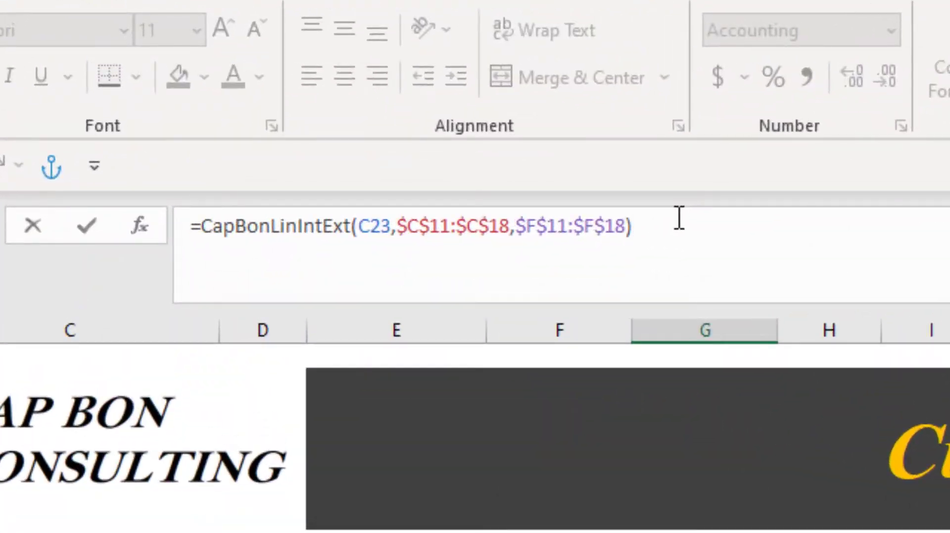
key("Return")
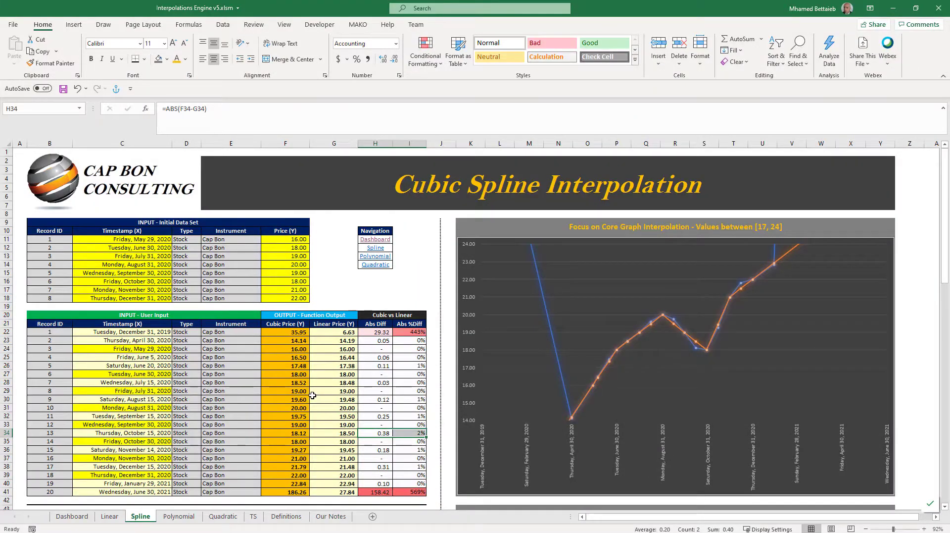
Scroll down to the Splines characteristics section and highlight its heading and first statement.
scroll(312, 395, "down", 4)
scroll(313, 395, "down", 8)
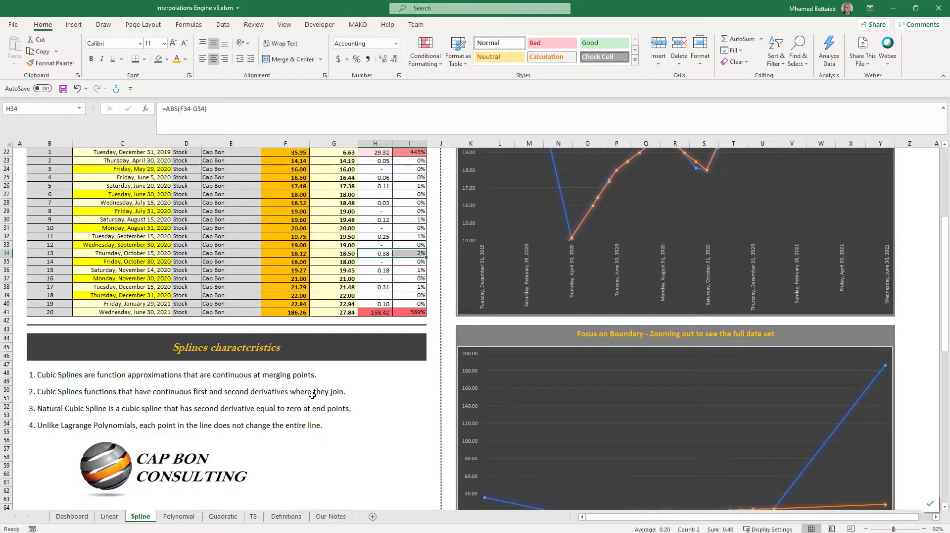
scroll(312, 395, "down", 2)
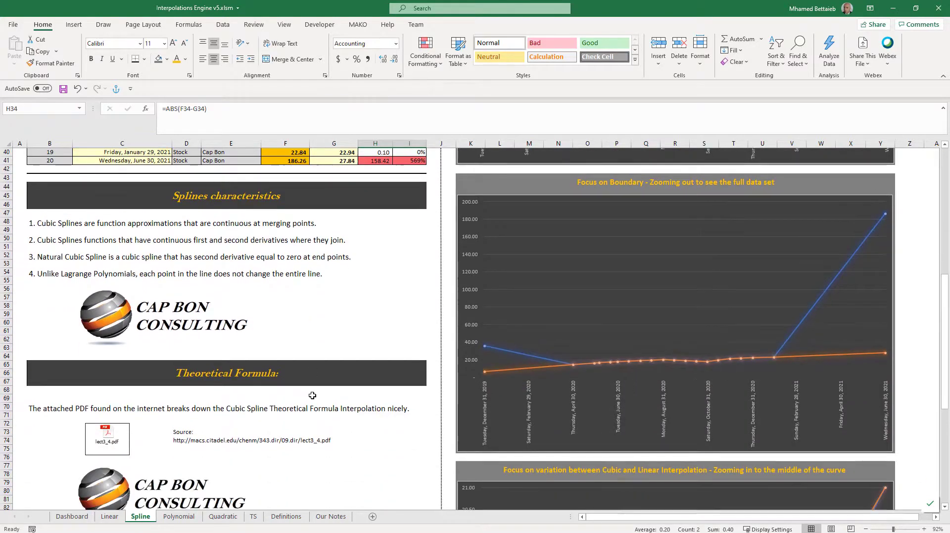
left_click(295, 169)
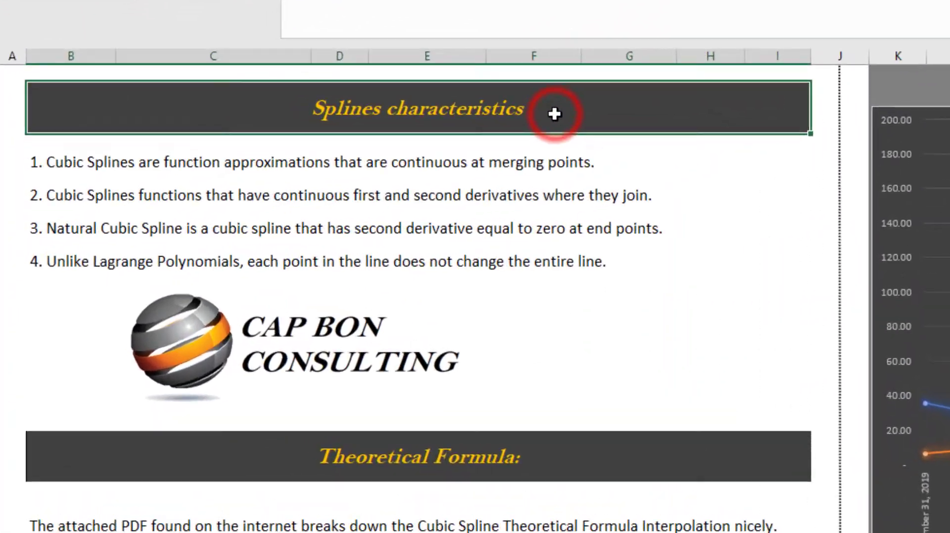
left_click(166, 160)
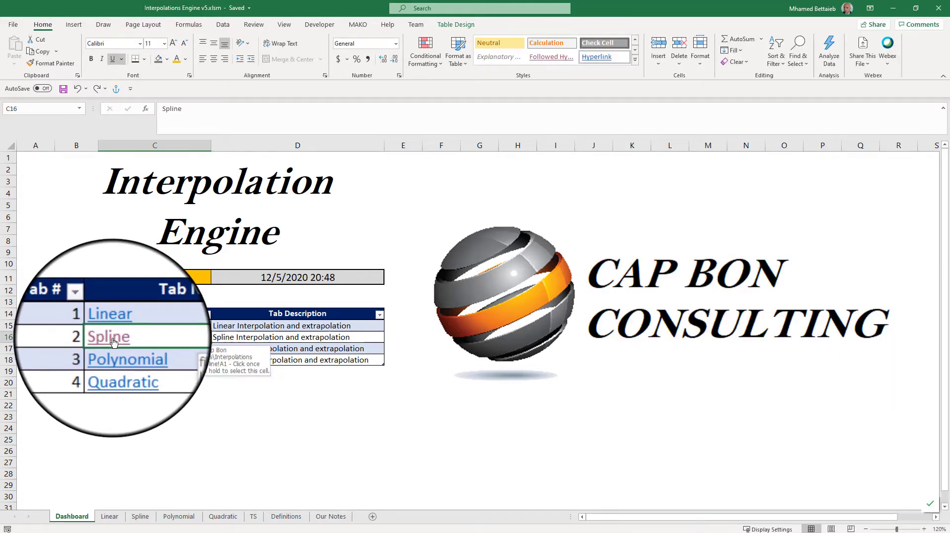
Go to the Spline sheet from the Dashboard and highlight the User Input and output table.
left_click(110, 339)
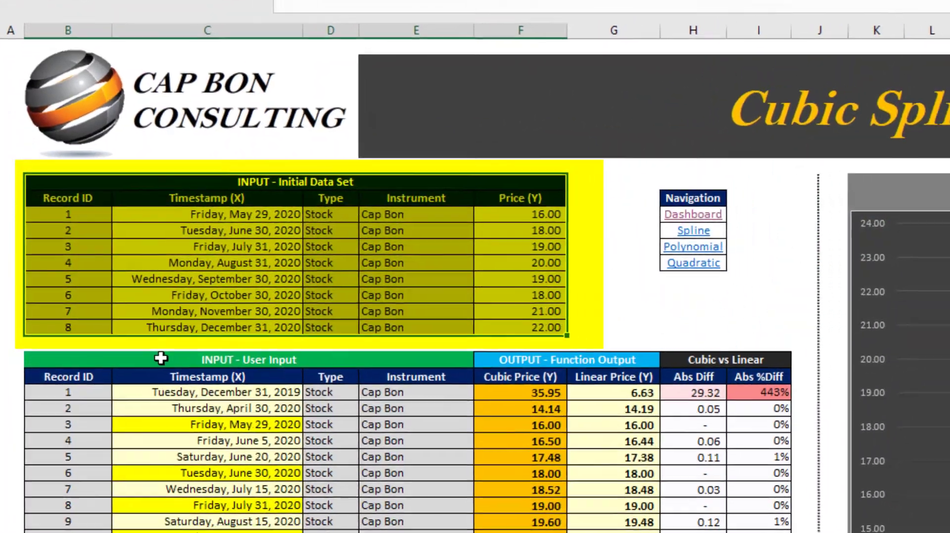
left_click_drag(159, 357, 430, 447)
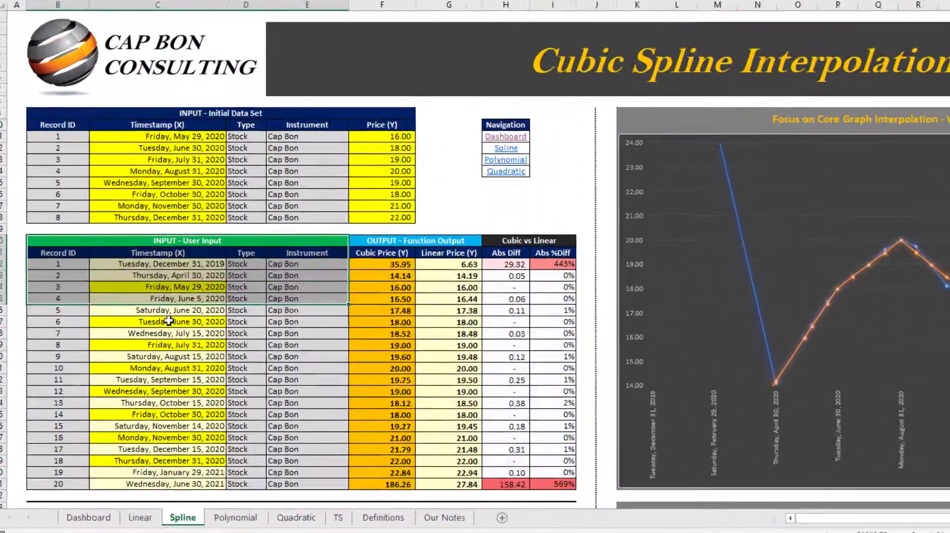
left_click_drag(169, 320, 517, 481)
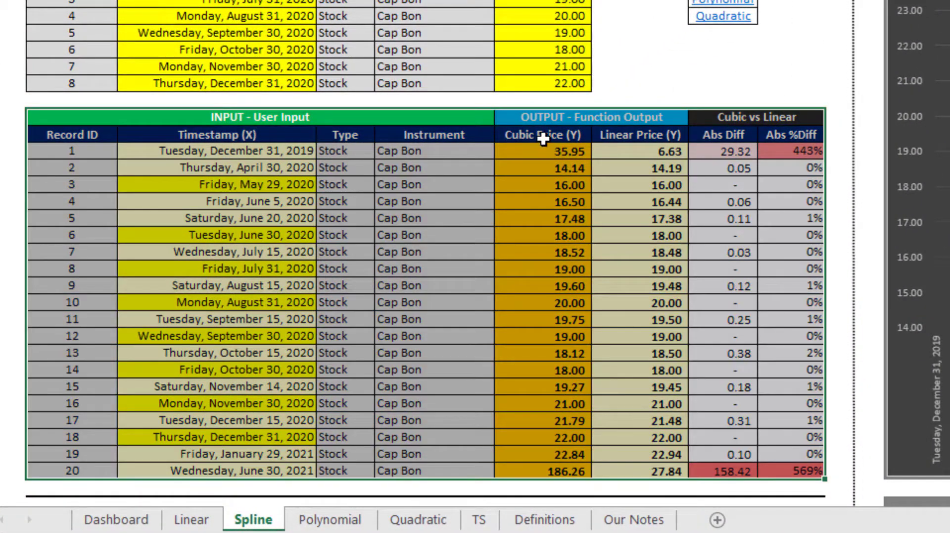
Select the Cubic and Linear Price columns, then show the formula behind cubic price 14.14.
left_click_drag(543, 139, 565, 471)
left_click_drag(638, 135, 644, 469)
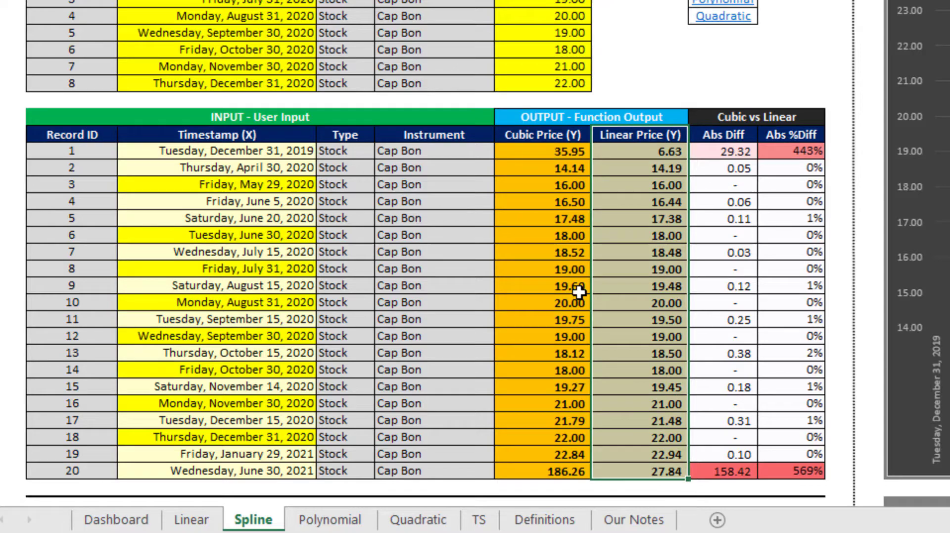
left_click(548, 164)
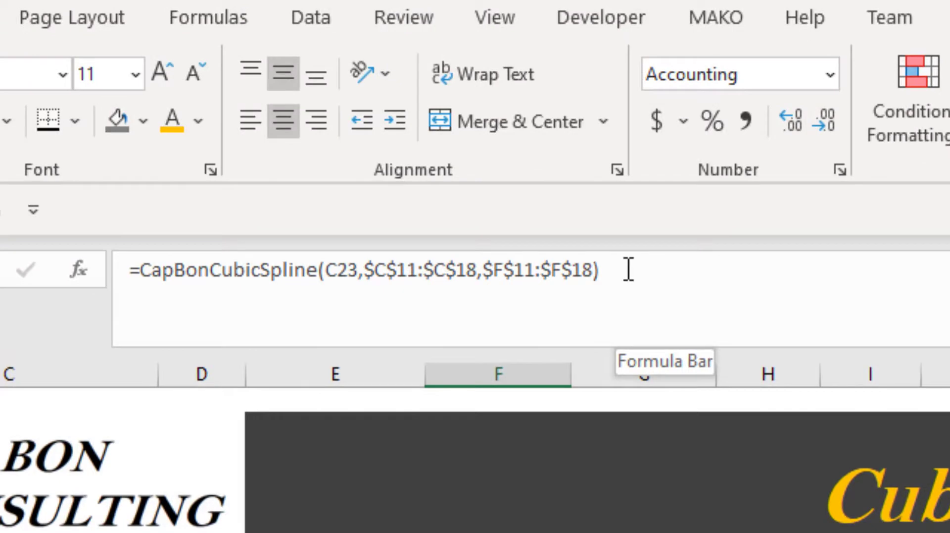
left_click(629, 269)
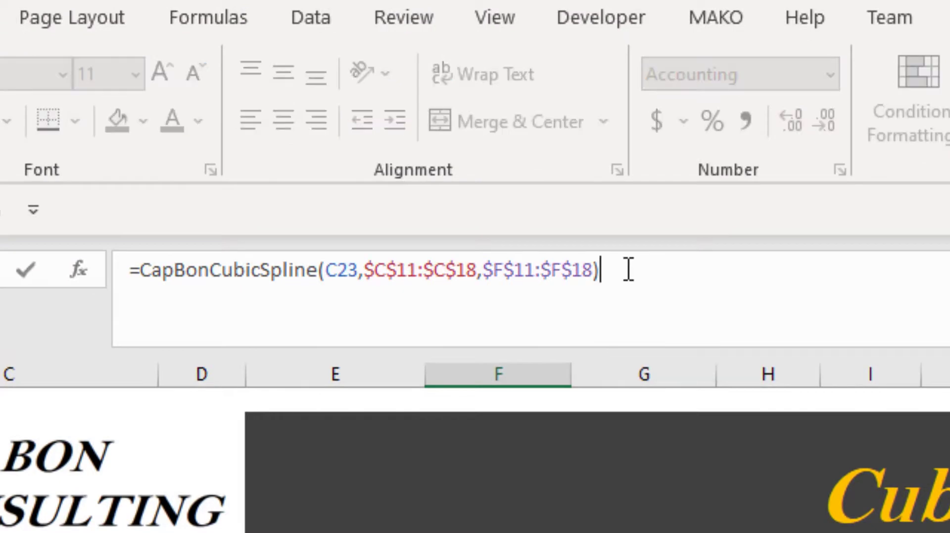
key("Return")
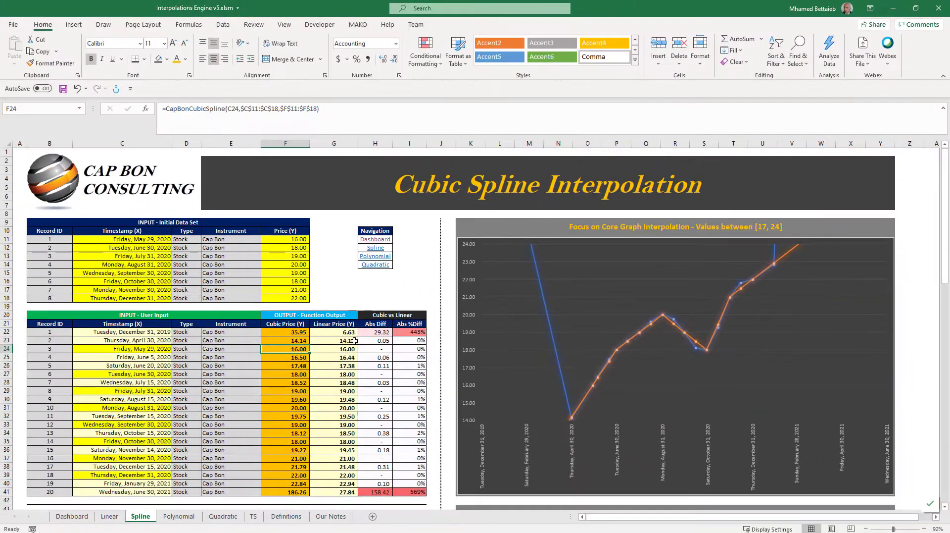
key("Up")
key("Right")
left_click(333, 127)
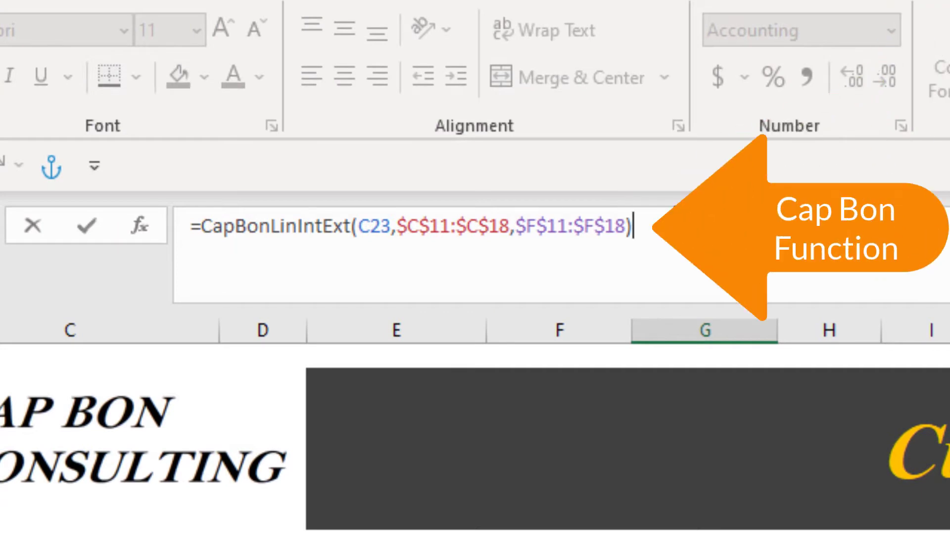
key("Return")
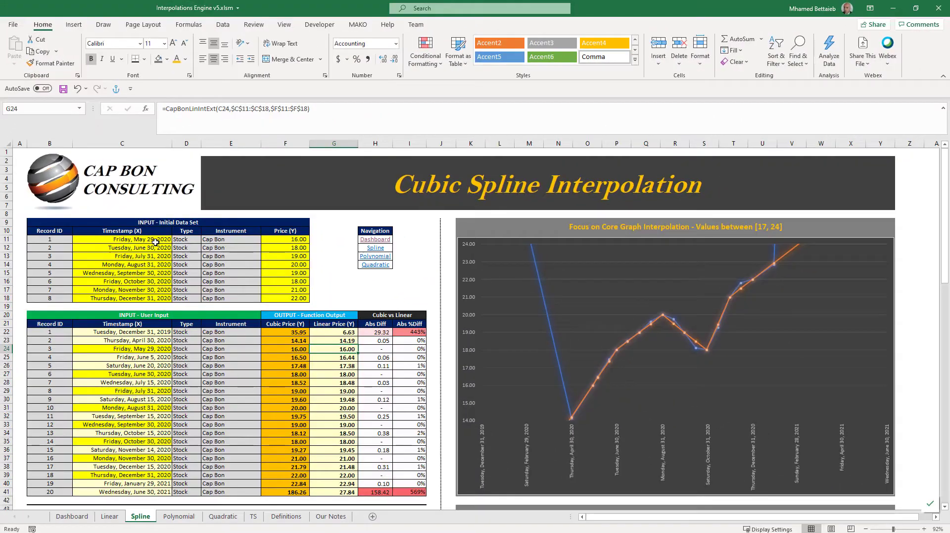
left_click(155, 242)
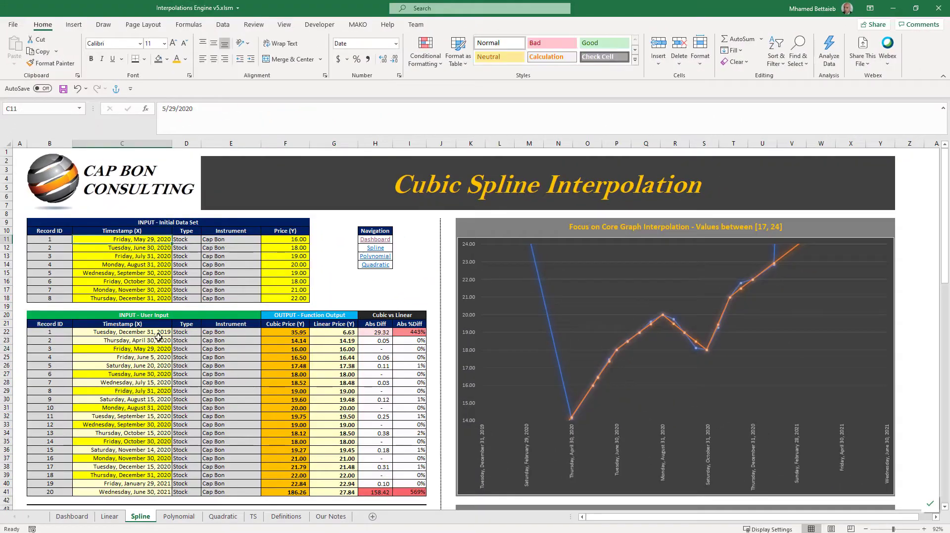
Select the May 29, 2020 user input row and show its Abs Diff formula.
left_click(157, 350)
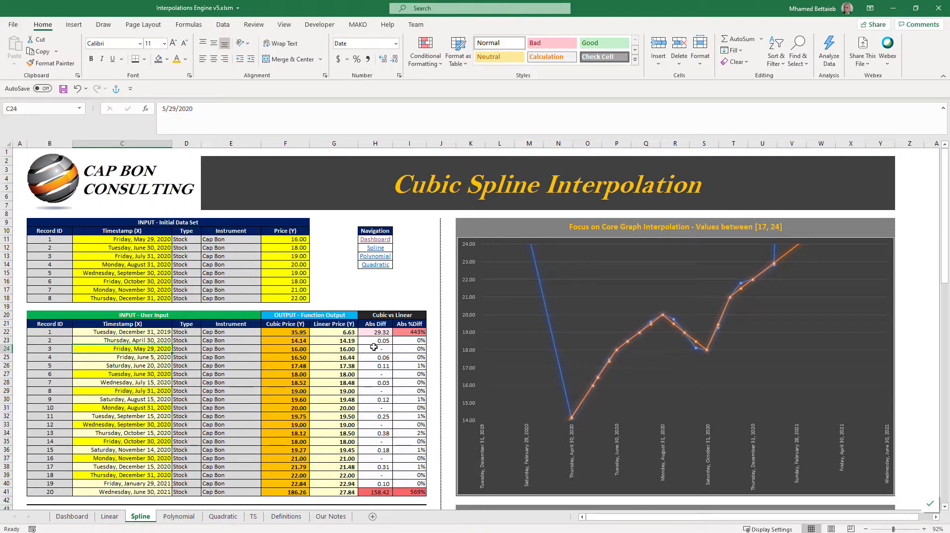
left_click_drag(144, 350, 397, 349)
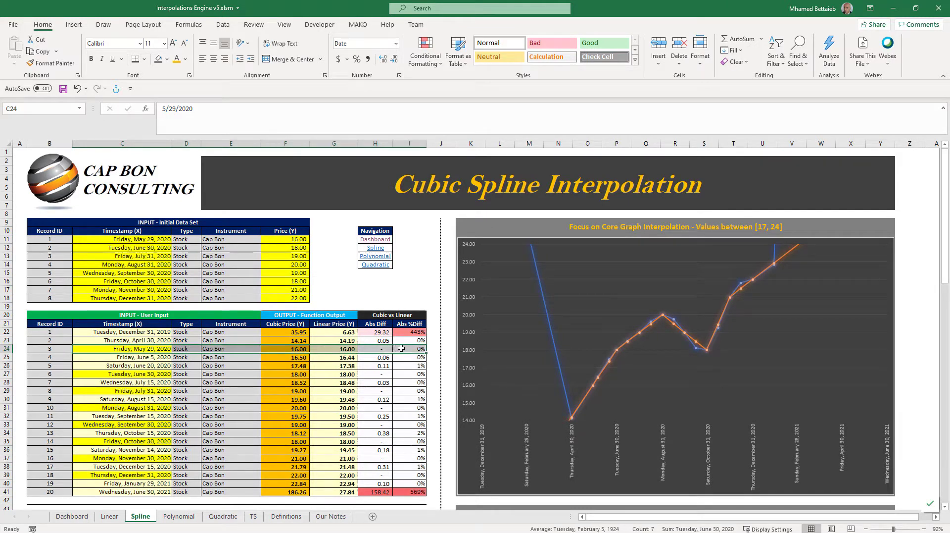
left_click(378, 350)
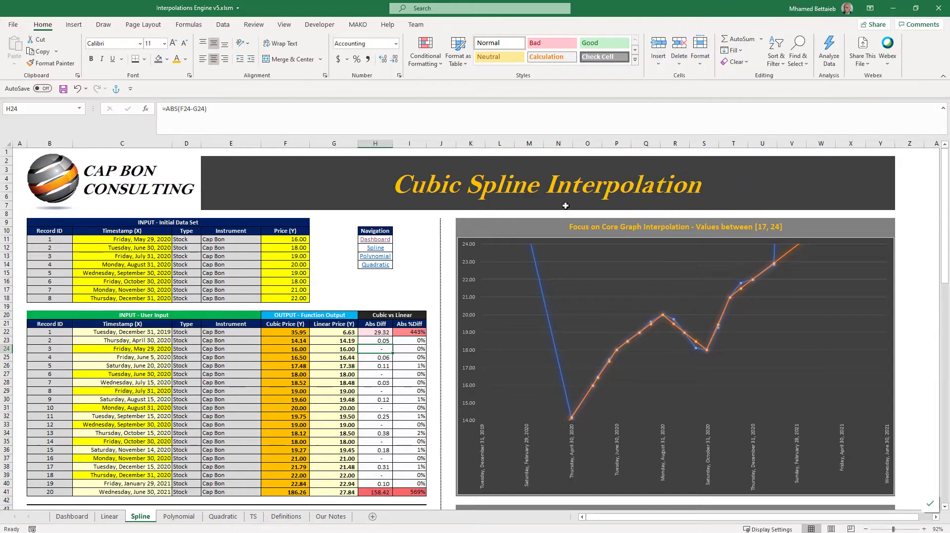
Highlight the core interpolation chart, then the Focus on Boundary chart below it.
left_click(559, 227)
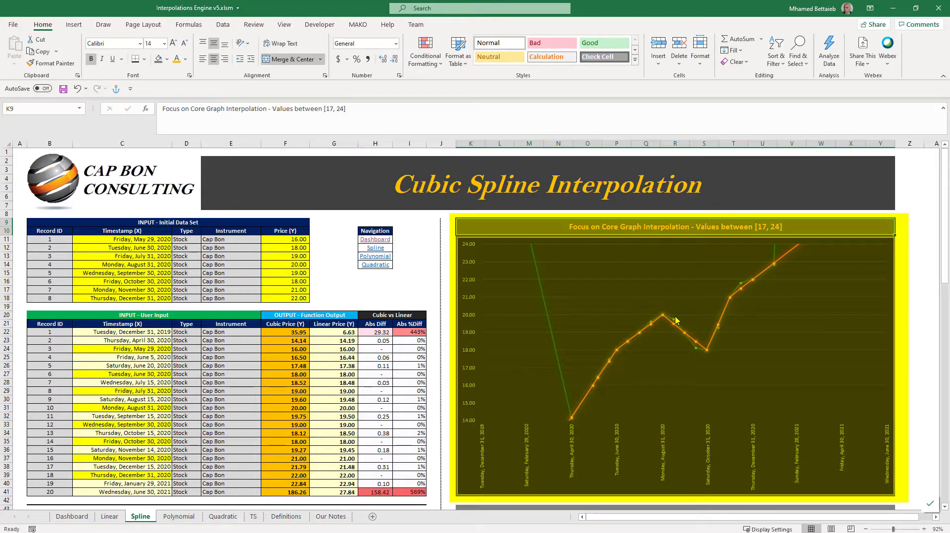
mouse_move(674, 323)
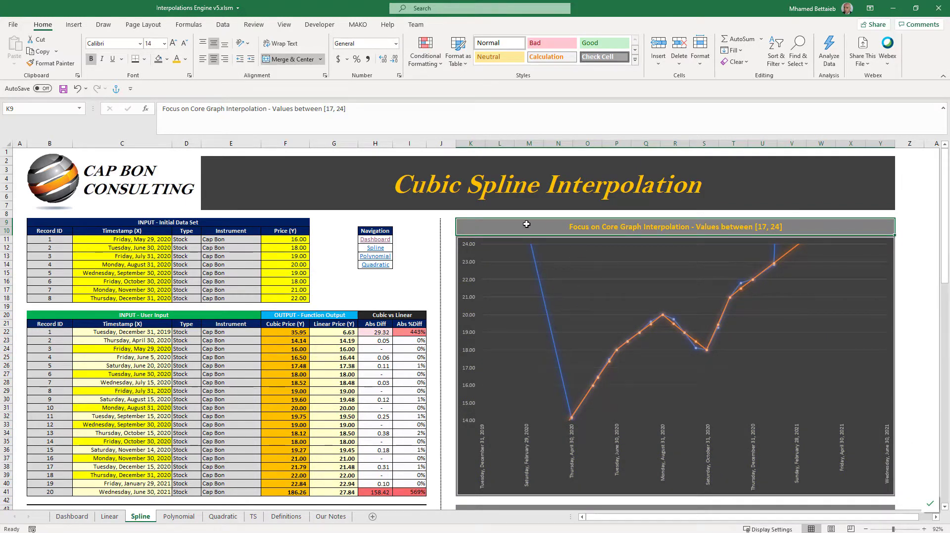
scroll(527, 223, "down", 13)
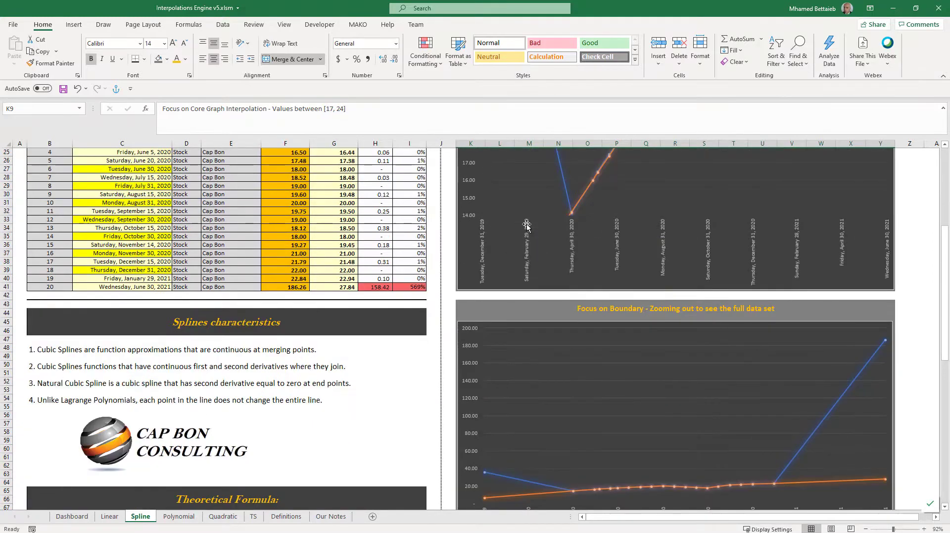
left_click(608, 186)
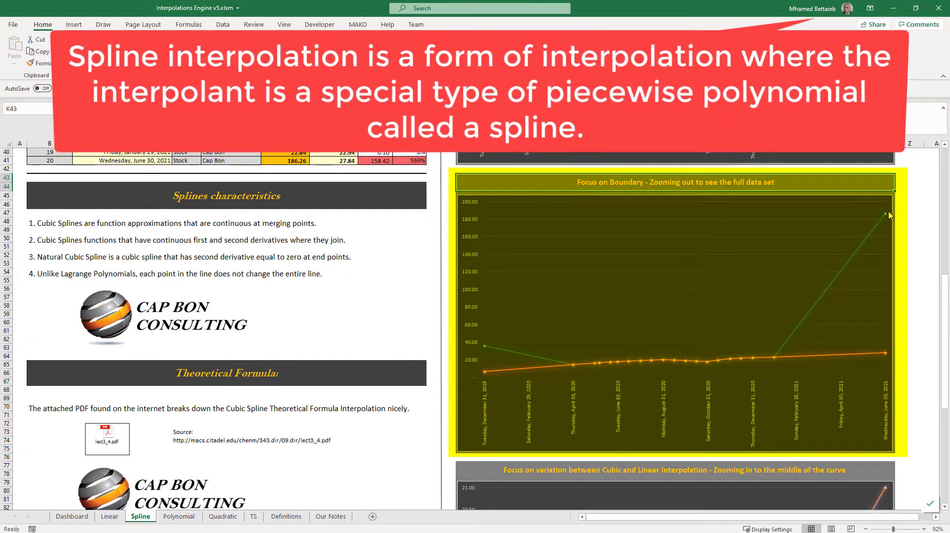
Inspect the boundary chart's data points and move down to the middle-curve comparison chart.
mouse_move(887, 217)
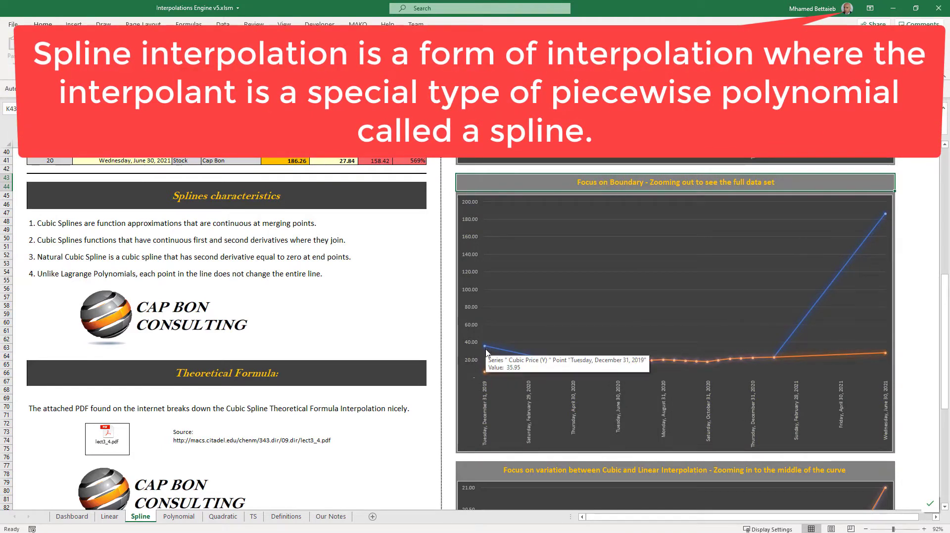
mouse_move(486, 372)
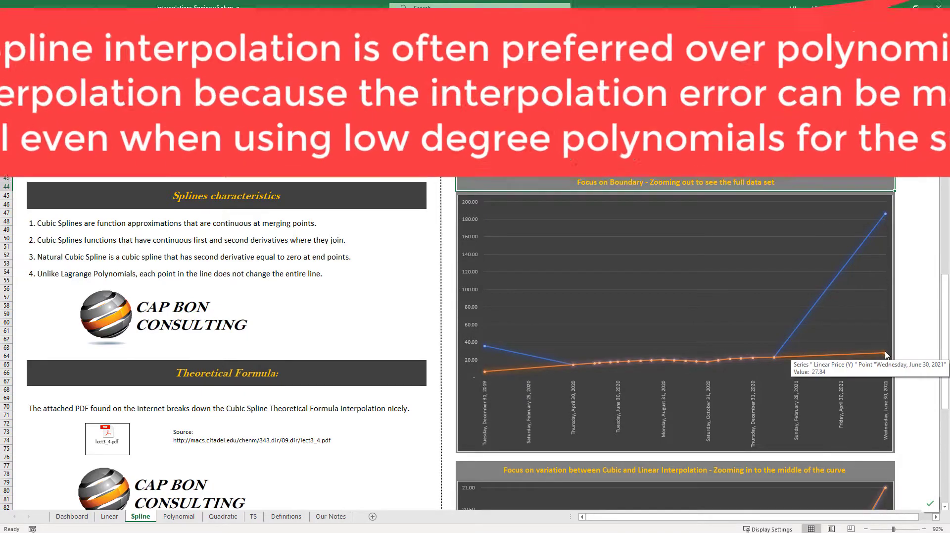
scroll(760, 305, "down", 10)
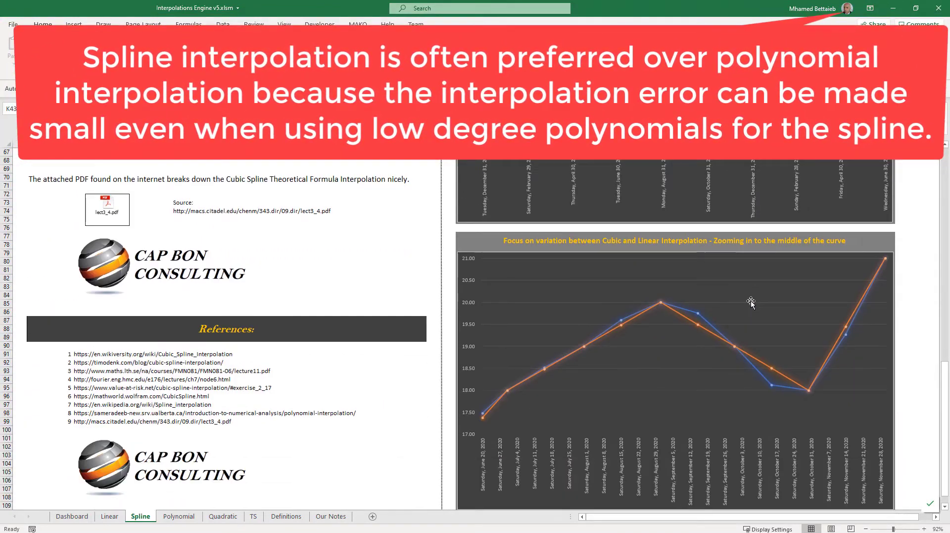
left_click(733, 215)
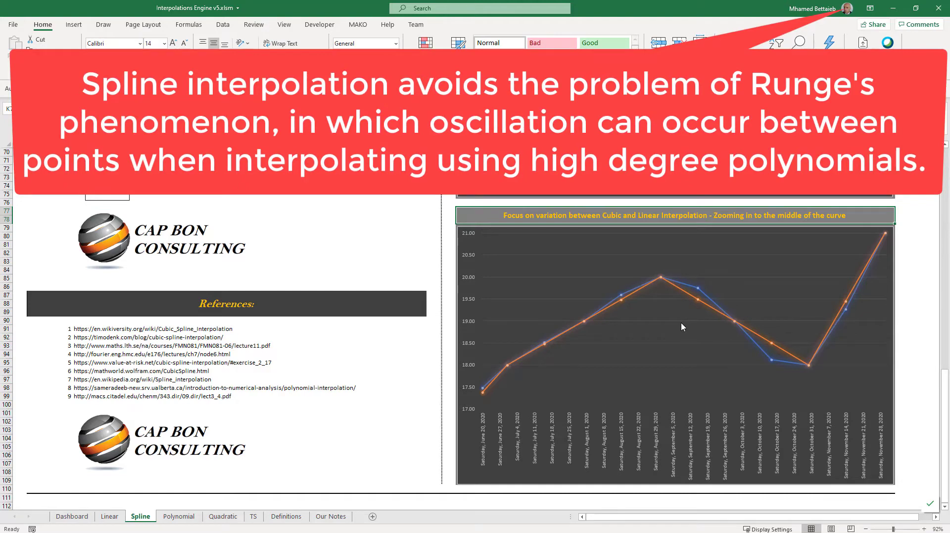
Jump to the sheet top and examine the Abs Diff and Abs %Diff values for the first, last and 13th records.
key("ctrl+Home")
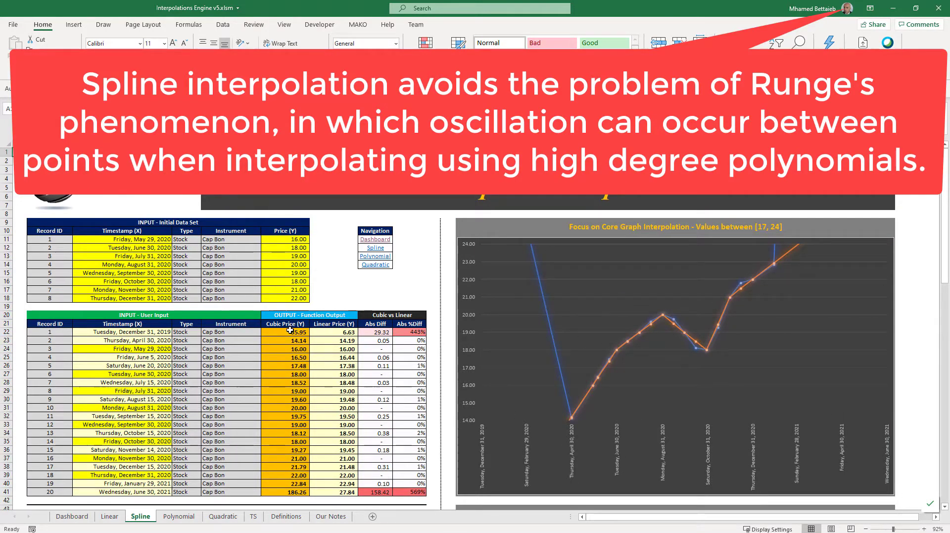
left_click_drag(290, 330, 410, 491)
left_click_drag(379, 312, 375, 491)
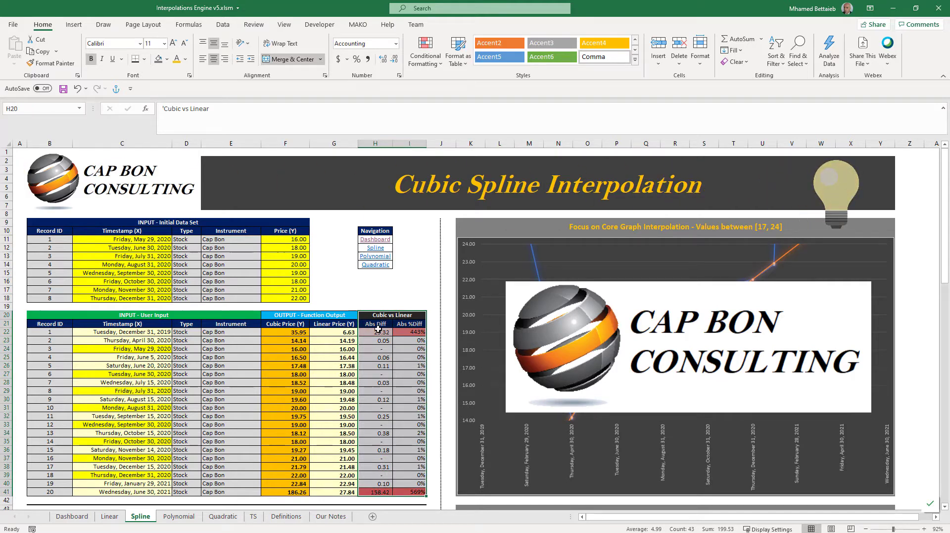
left_click_drag(378, 328, 401, 331)
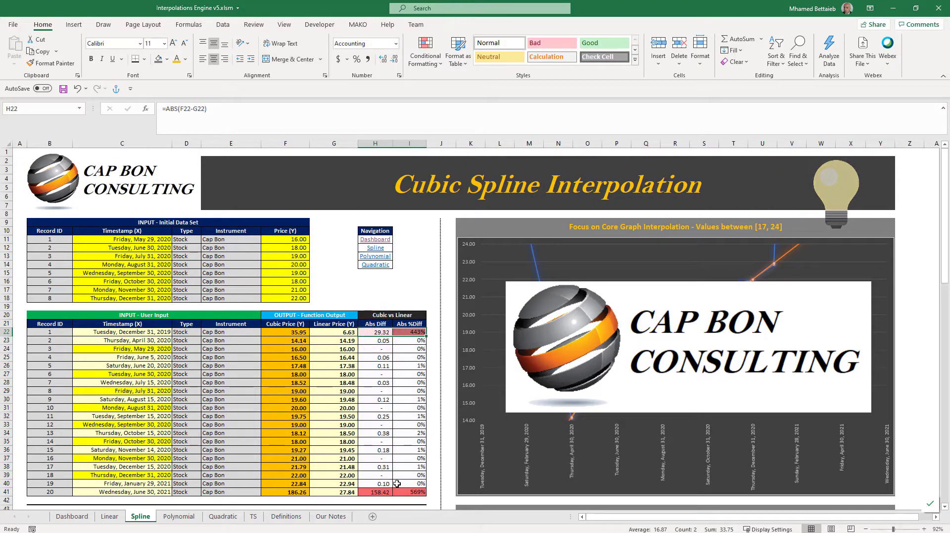
left_click_drag(379, 492, 403, 491)
left_click_drag(381, 341, 411, 466)
left_click_drag(389, 432, 411, 433)
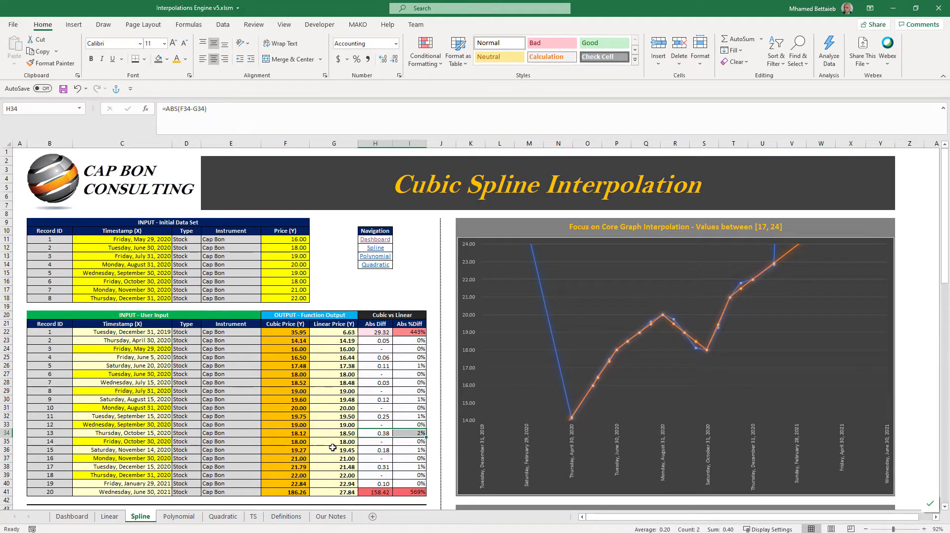
Highlight the Splines characteristics heading and each of its four statements.
scroll(348, 393, "down", 10)
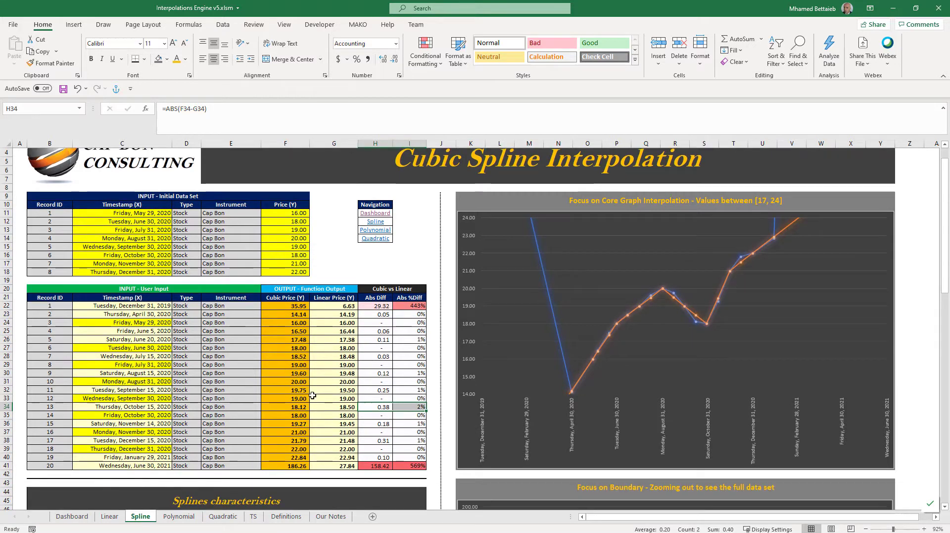
scroll(312, 395, "down", 4)
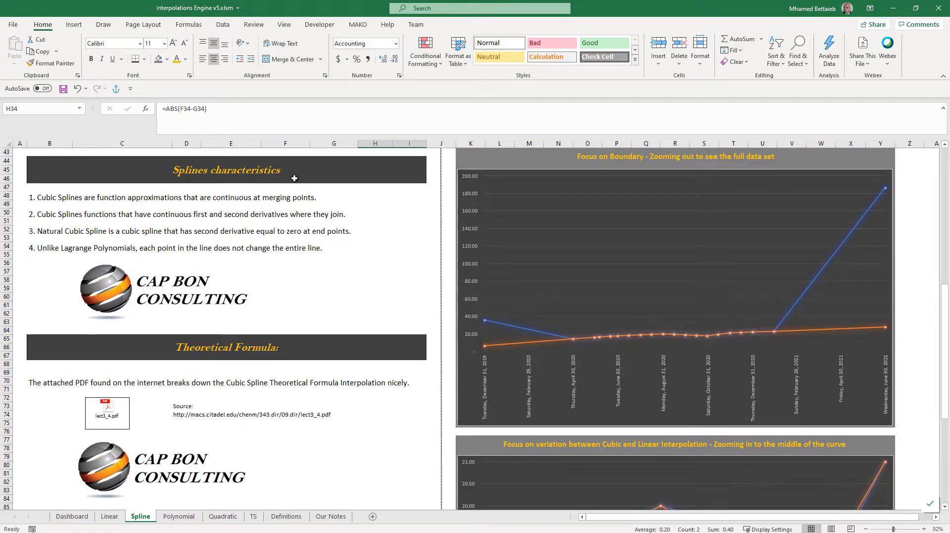
left_click(292, 180)
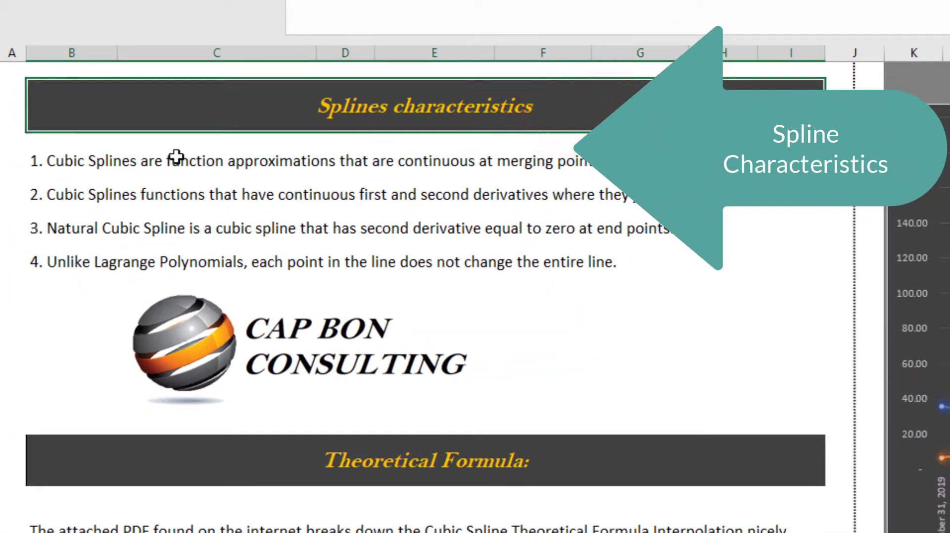
left_click(165, 161)
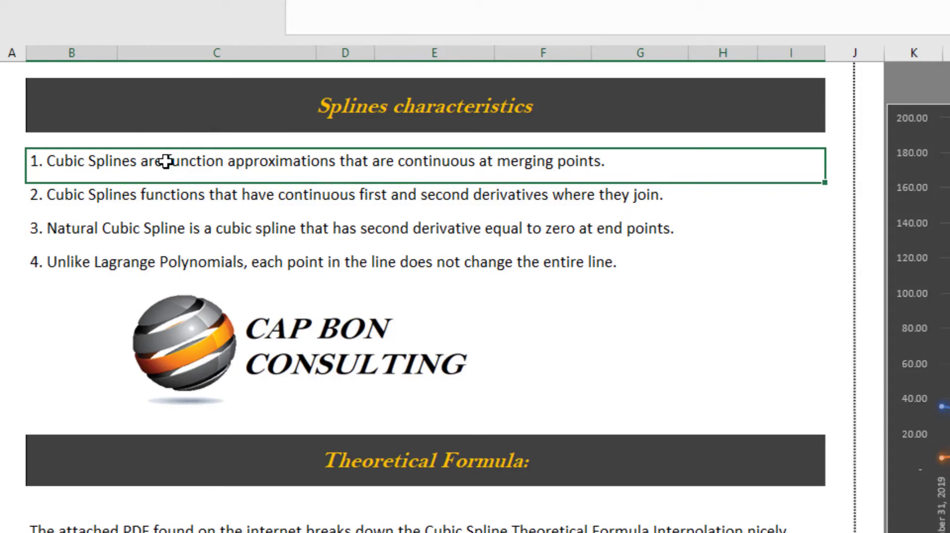
left_click(166, 202)
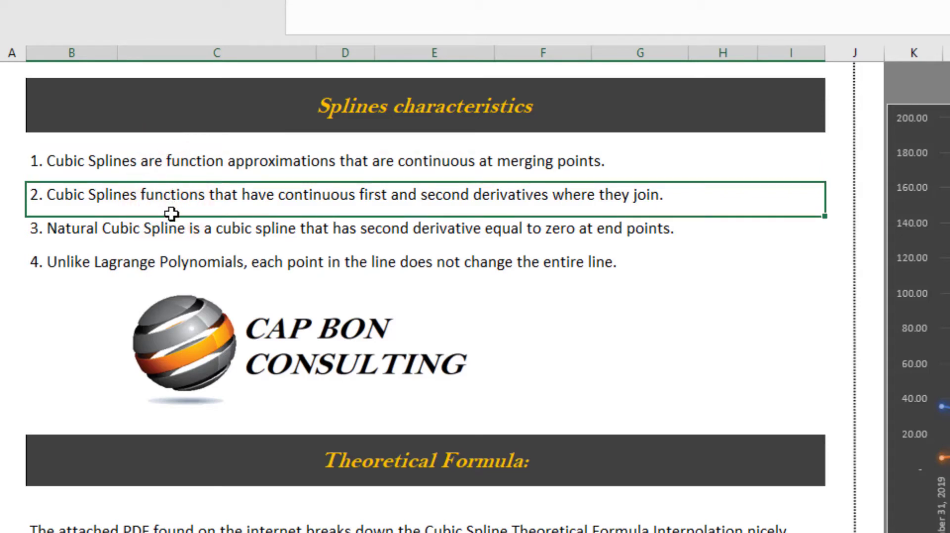
left_click(176, 233)
left_click(183, 256)
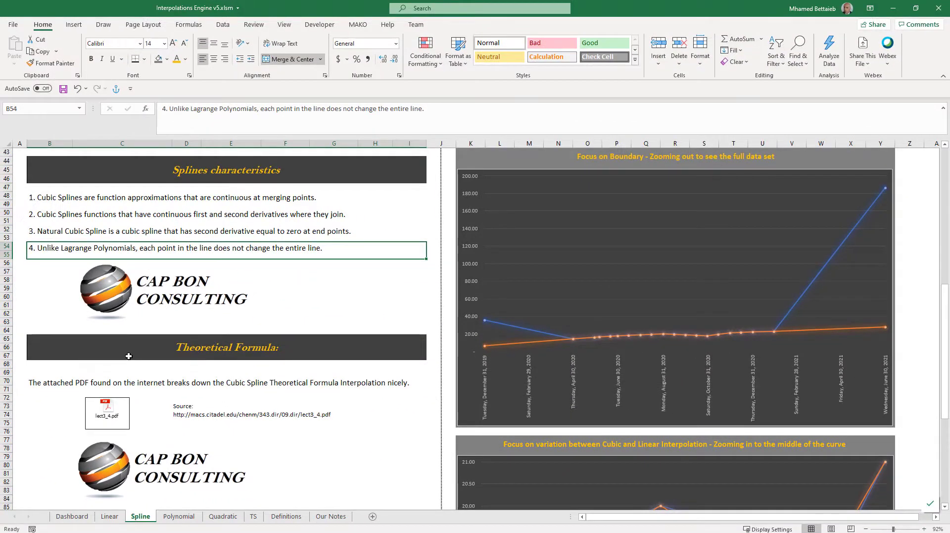
Go over the Theoretical Formula heading, PDF note and source link to reach the embedded lect3_4.pdf.
left_click(128, 356)
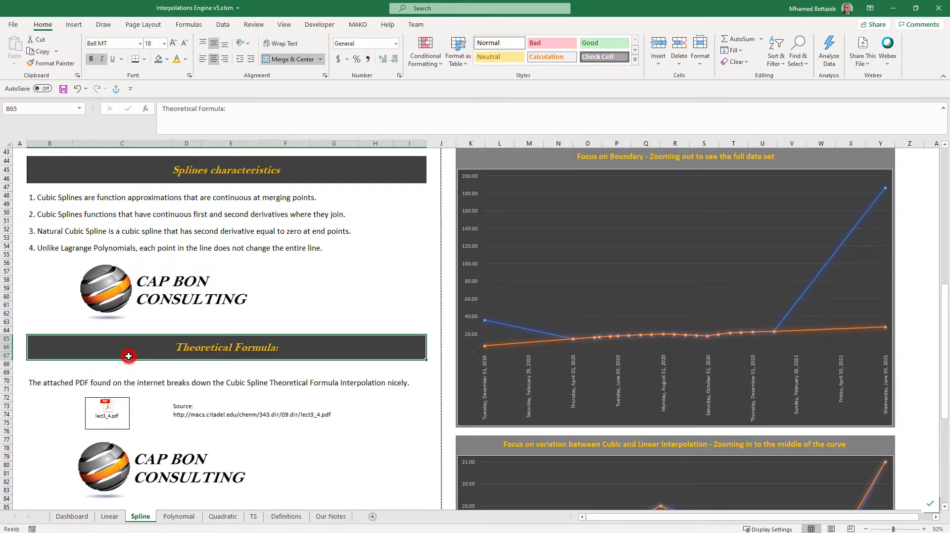
left_click(123, 384)
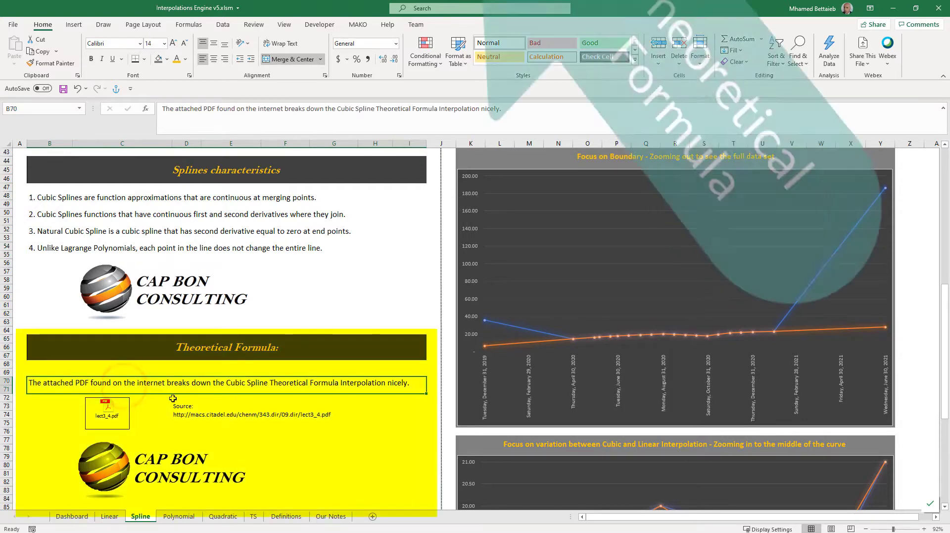
left_click_drag(180, 405, 329, 423)
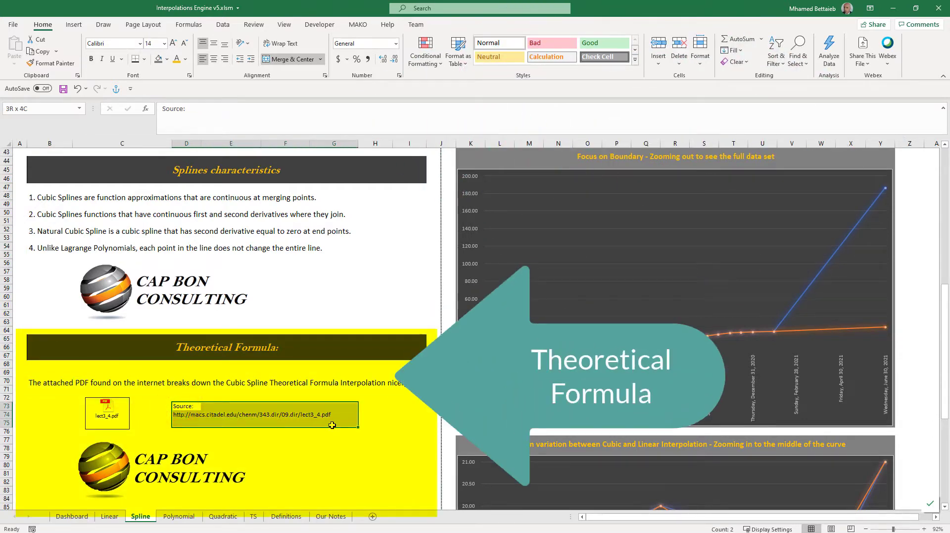
left_click(158, 422)
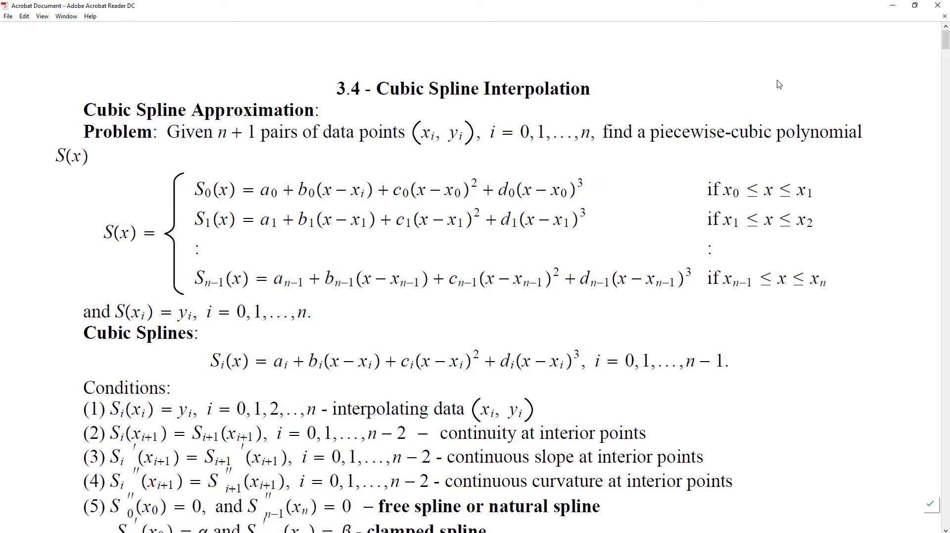
Page down through the 3.4 Cubic Spline Interpolation notes to read the spline conditions.
key("Page_Down")
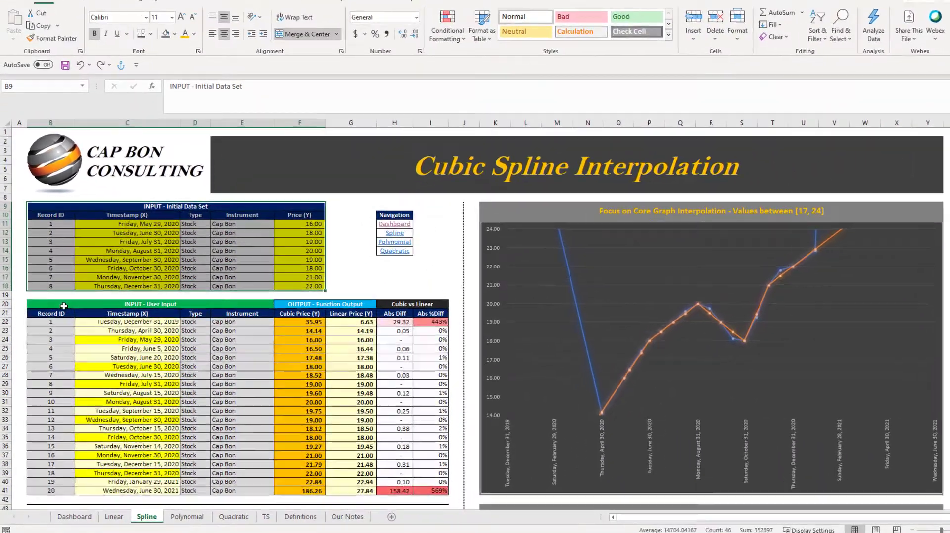
Highlight the User Input table and price columns, then show =CapBonCubicSpline(C23,$C$11:$C$18,$F$11:$F$18) behind 14.14.
left_click_drag(139, 346, 496, 532)
left_click_drag(606, 416, 739, 466)
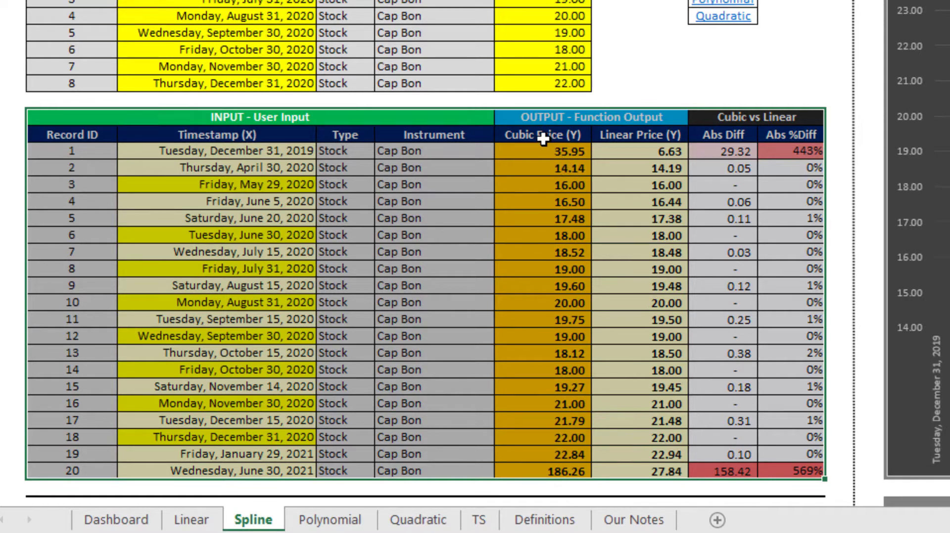
left_click_drag(543, 139, 565, 474)
left_click_drag(642, 131, 643, 465)
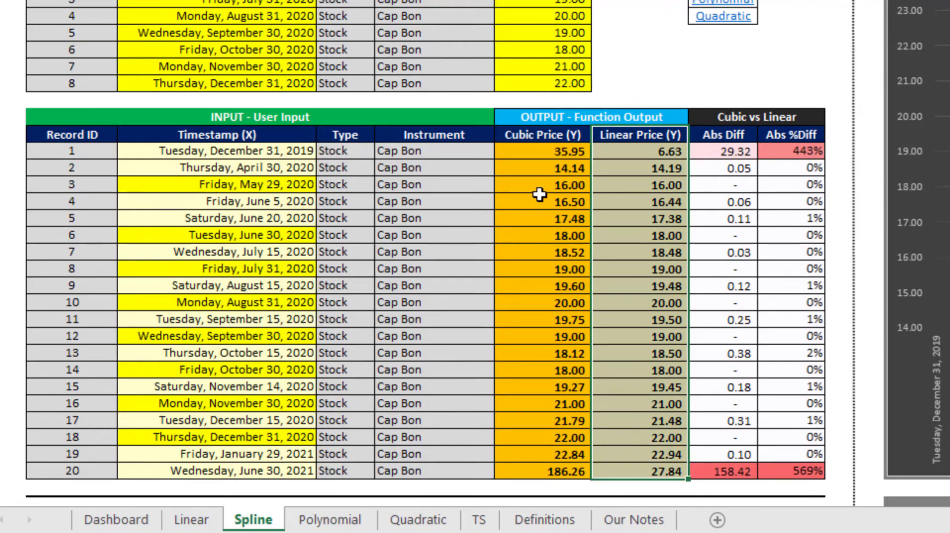
left_click(548, 164)
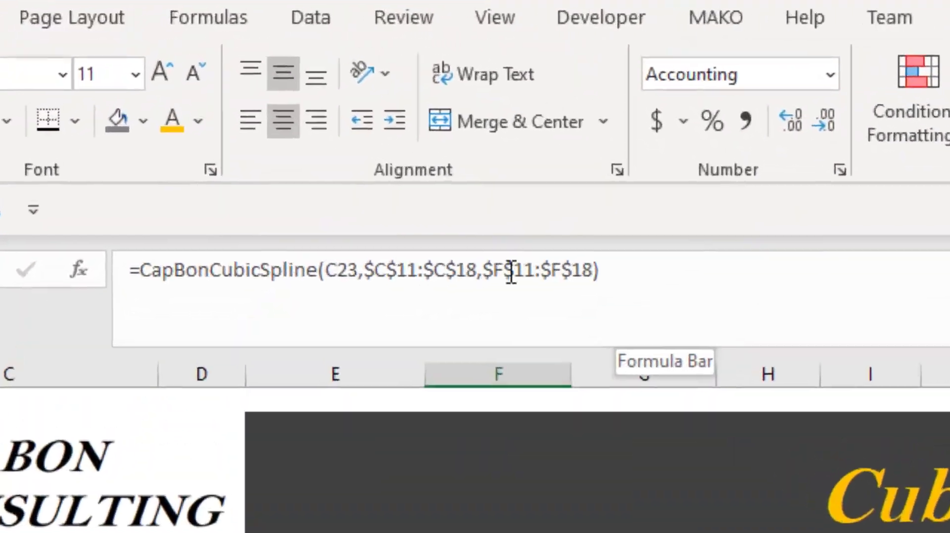
Inspect the CapBonCubicSpline and CapBonLinIntExt formulas in the formula bar, leaving both unchanged.
left_click(629, 269)
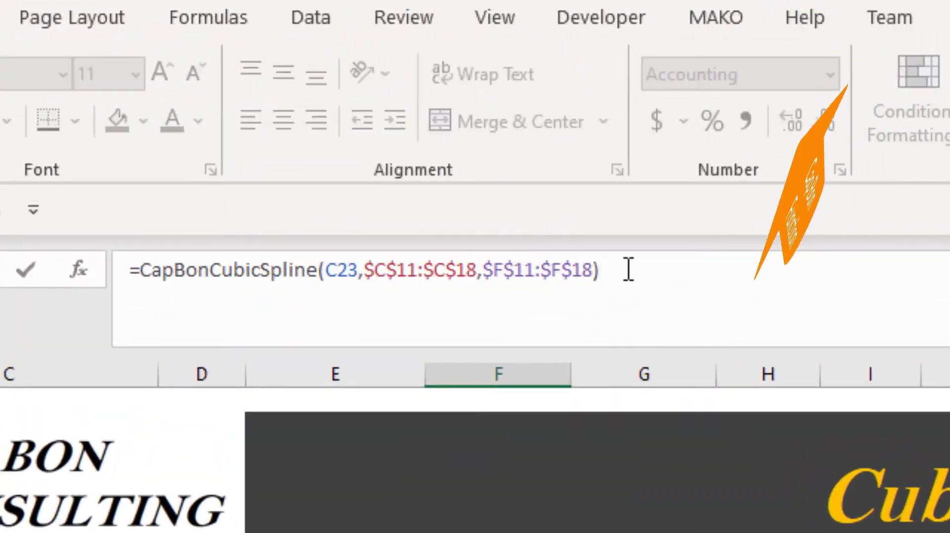
key("Return")
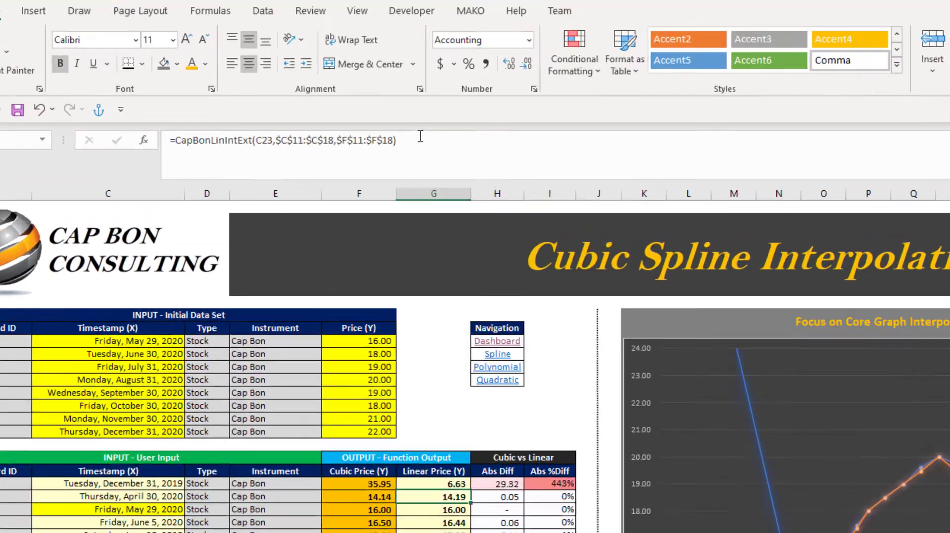
left_click(326, 107)
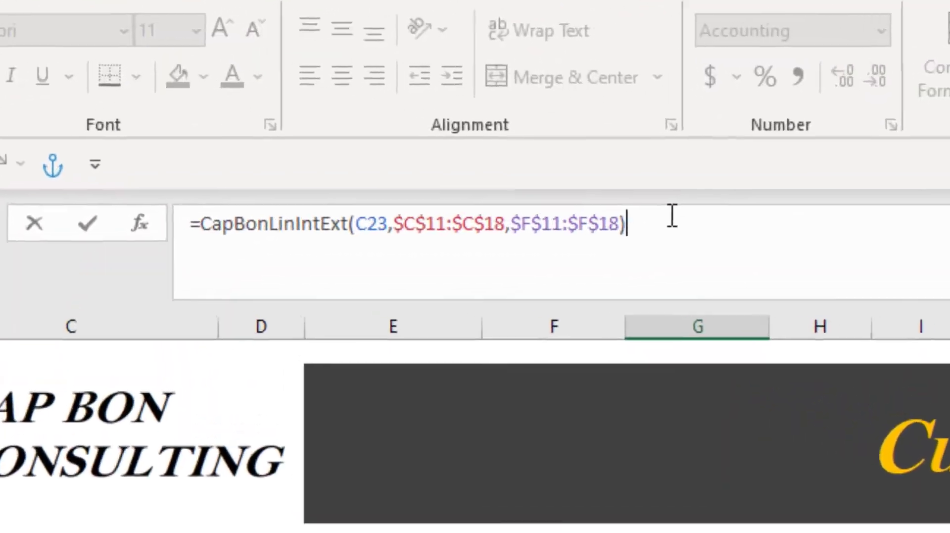
key("Return")
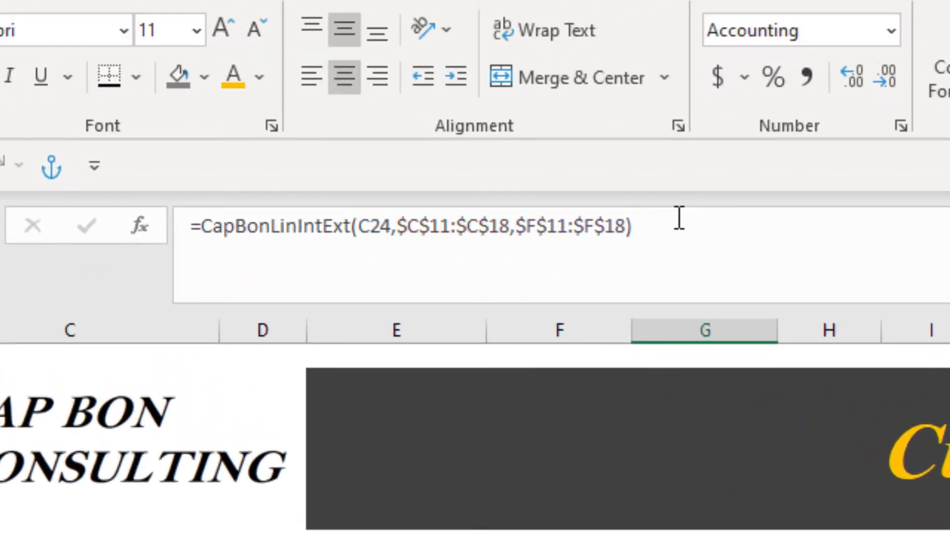